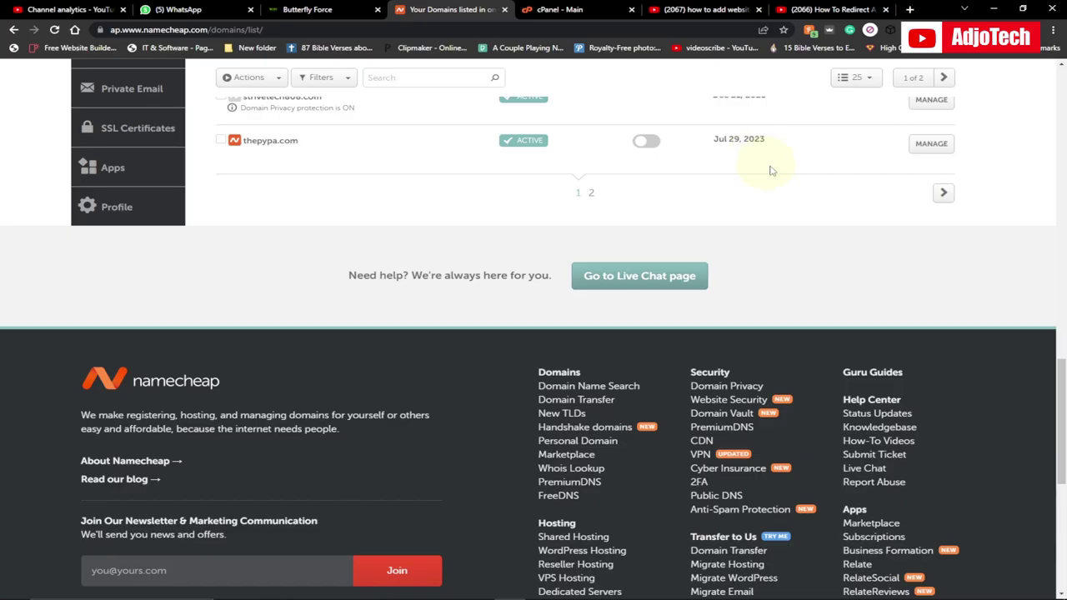
Step: Open the domain details for thepypa.com in the Namecheap domain list
scroll(807, 287, up, 15)
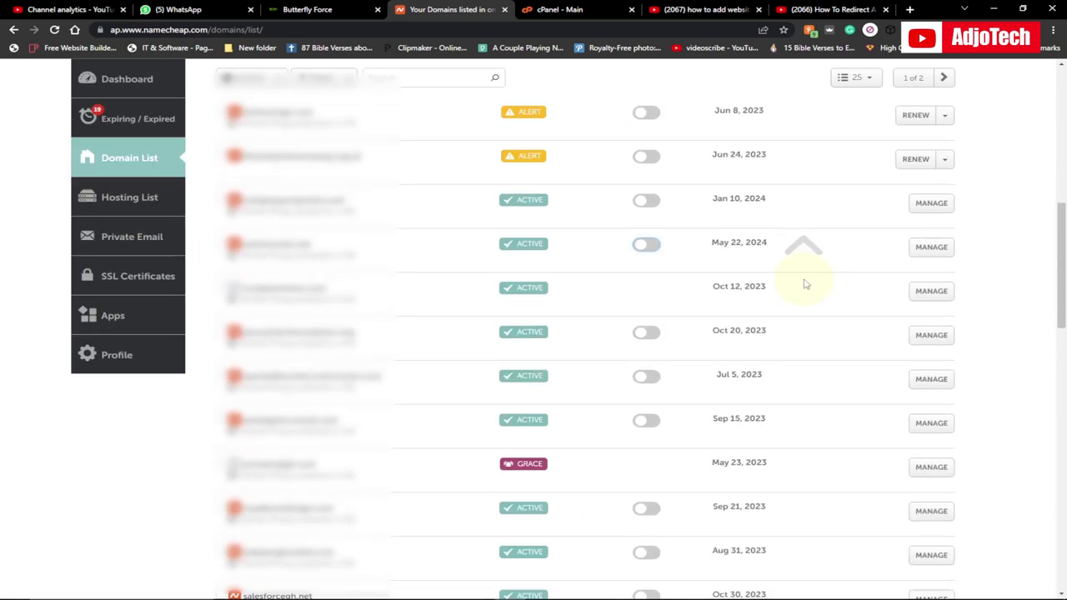
scroll(802, 280, down, 10)
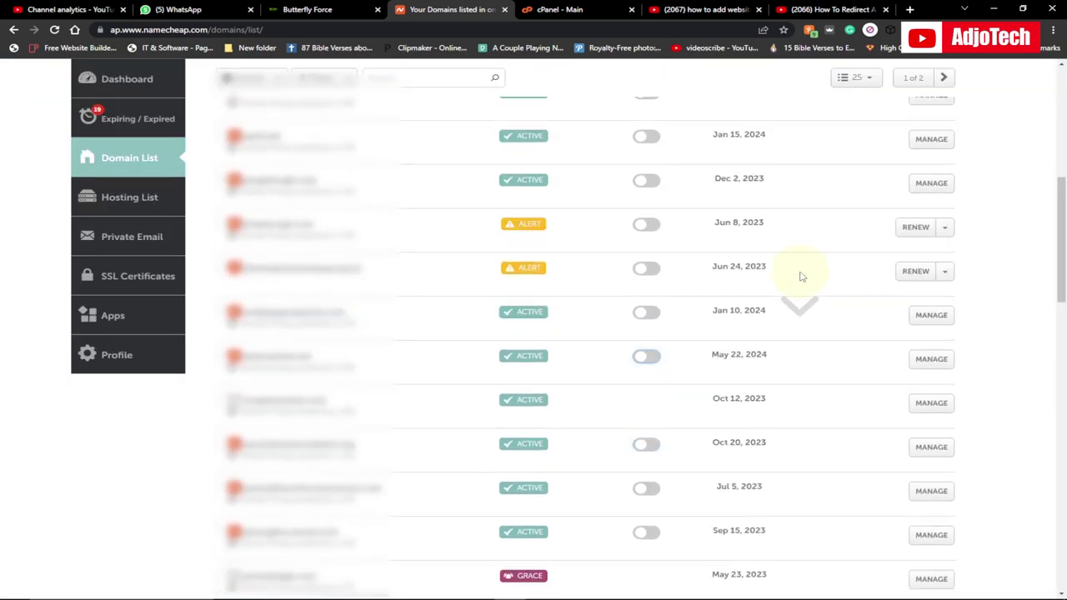
scroll(802, 277, down, 1)
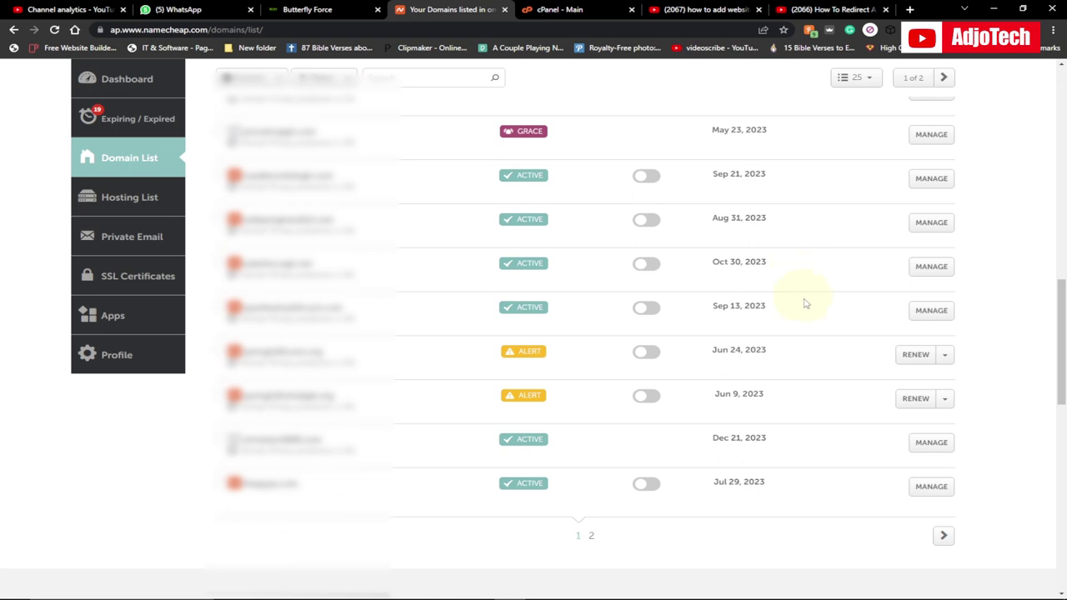
scroll(854, 411, down, 8)
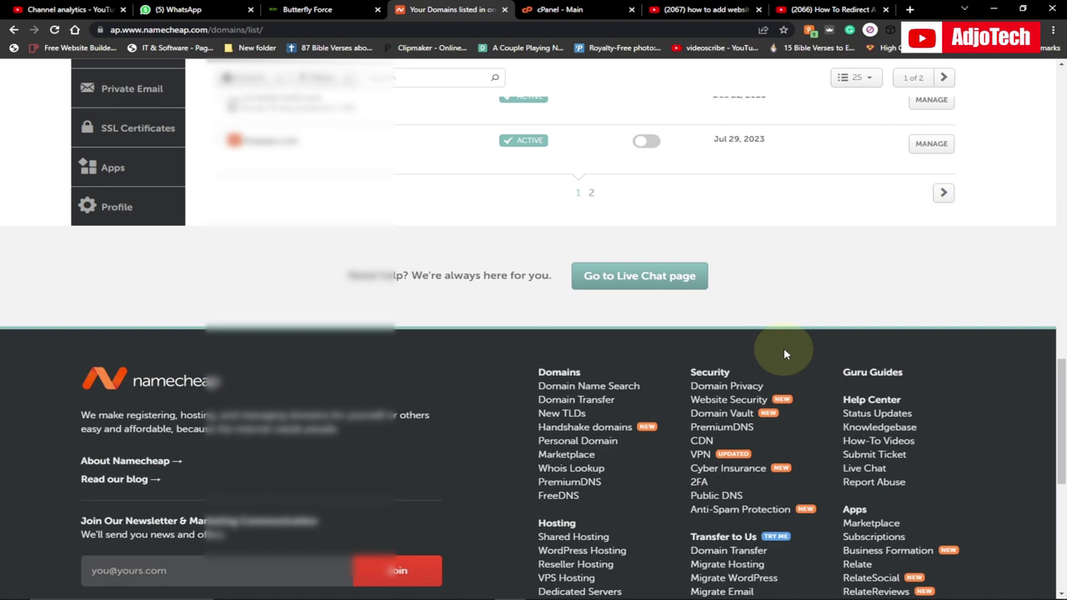
scroll(780, 342, up, 10)
scroll(769, 325, down, 8)
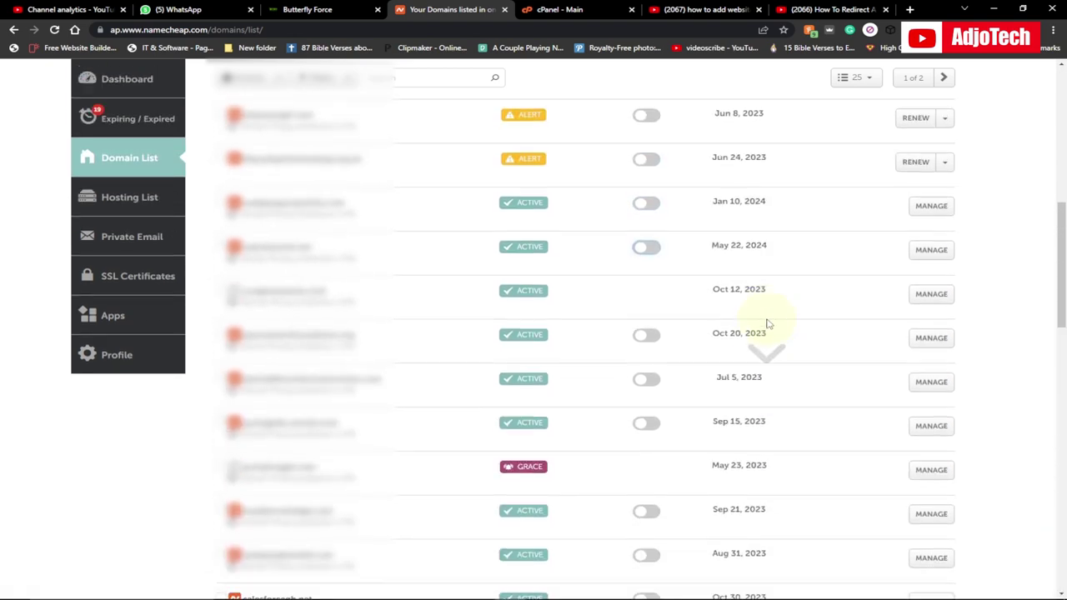
scroll(767, 321, down, 3)
scroll(759, 321, up, 4)
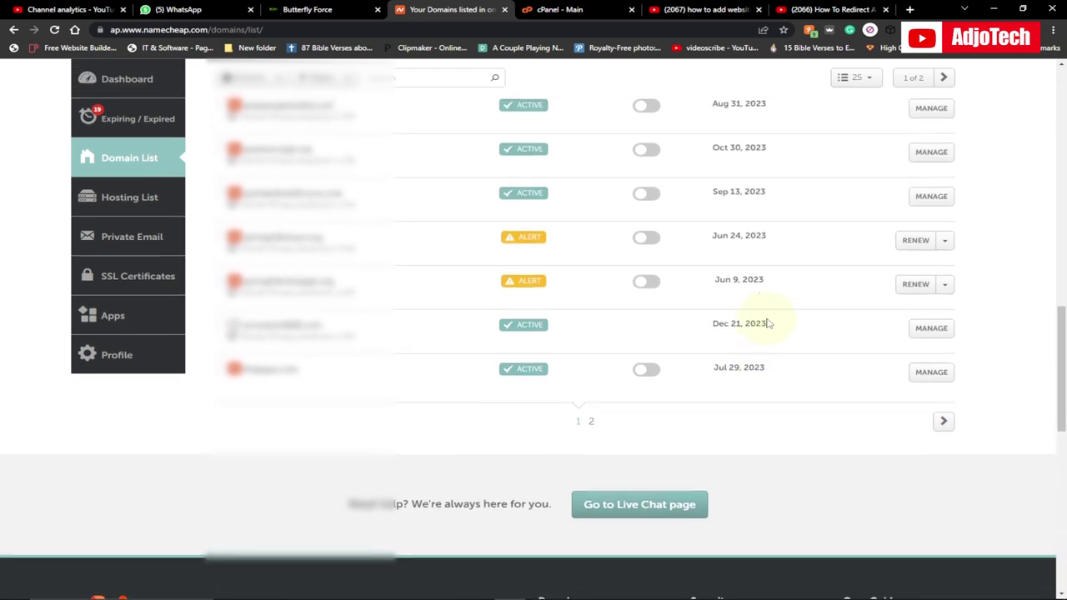
scroll(769, 324, down, 2)
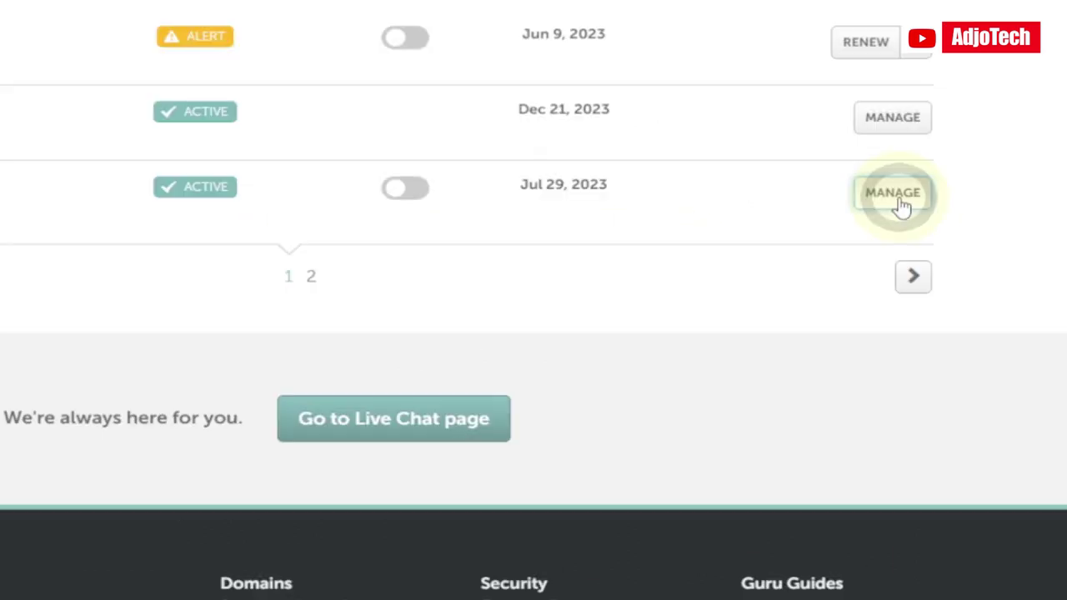
click(901, 204)
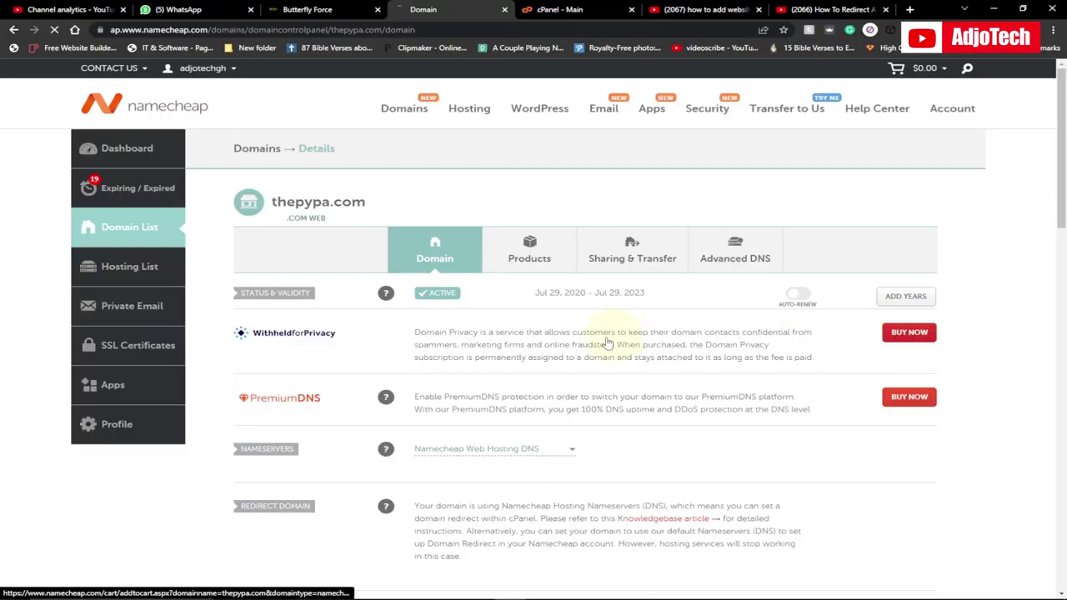
Step: Switch thepypa.com's nameservers to Namecheap BasicDNS and confirm
scroll(583, 450, down, 1)
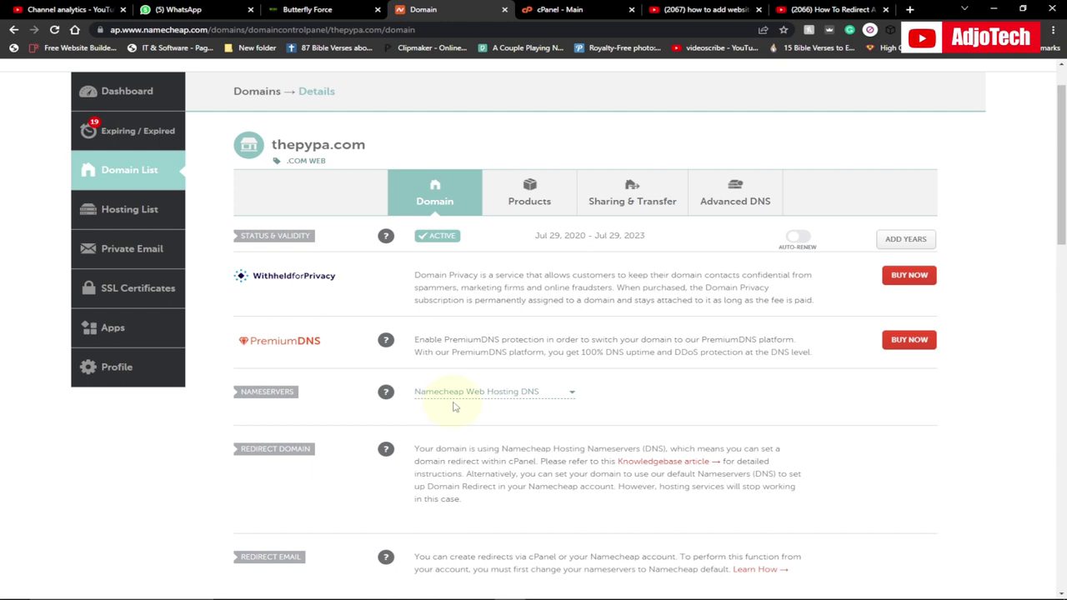
scroll(478, 403, down, 2)
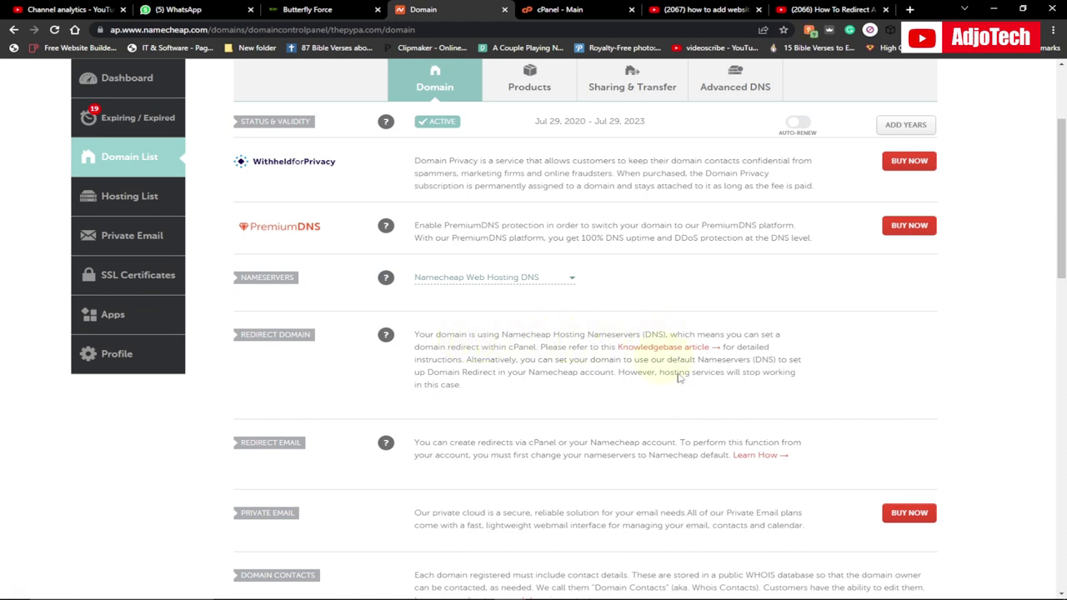
click(566, 288)
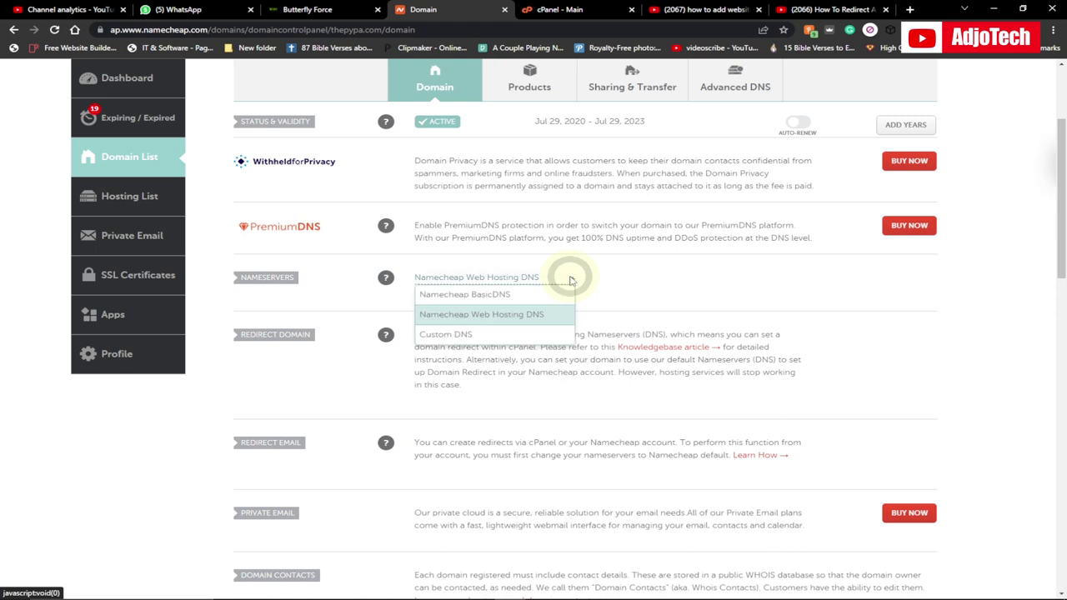
click(472, 297)
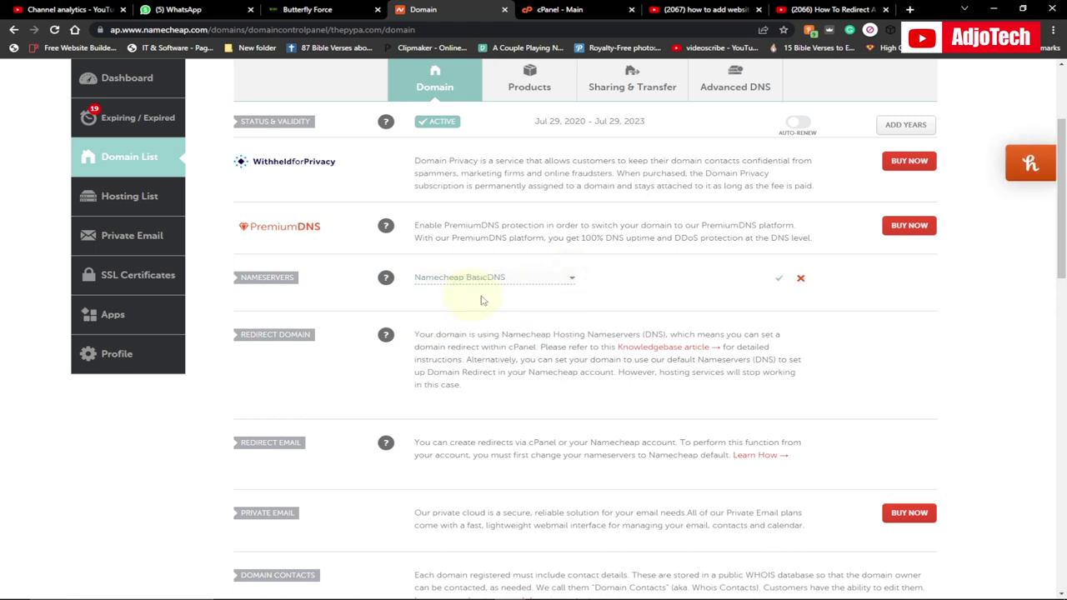
click(776, 280)
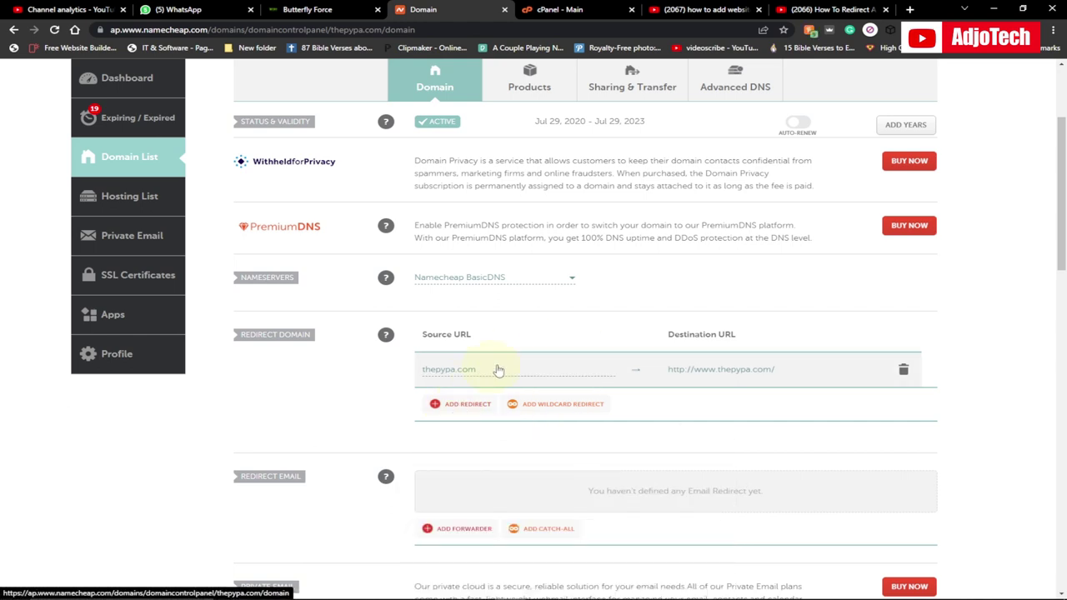
Step: Set the nameservers back to Namecheap Web Hosting DNS and confirm
click(523, 278)
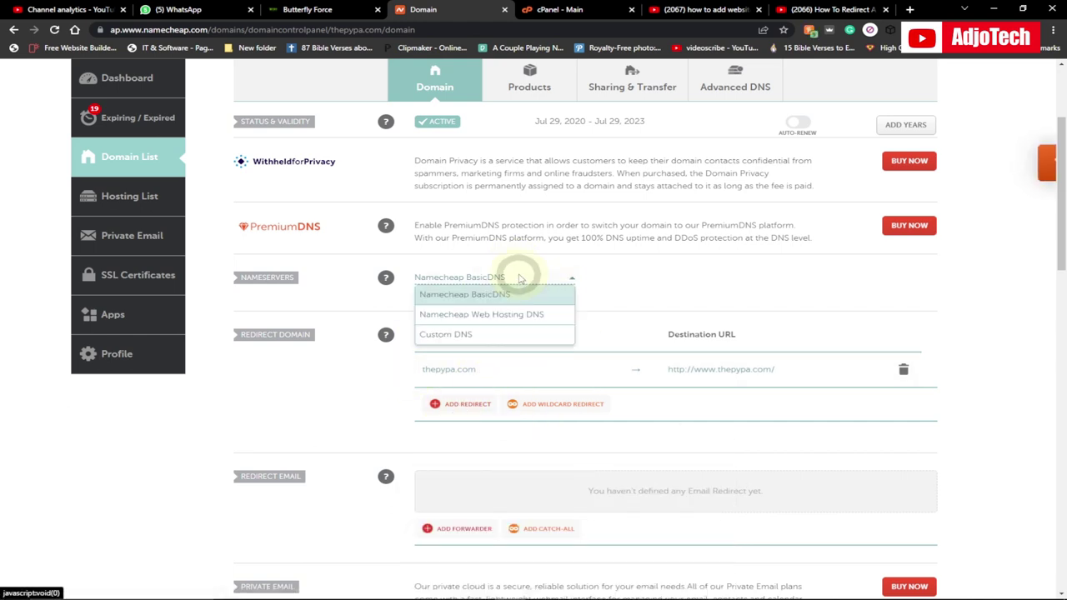
click(466, 318)
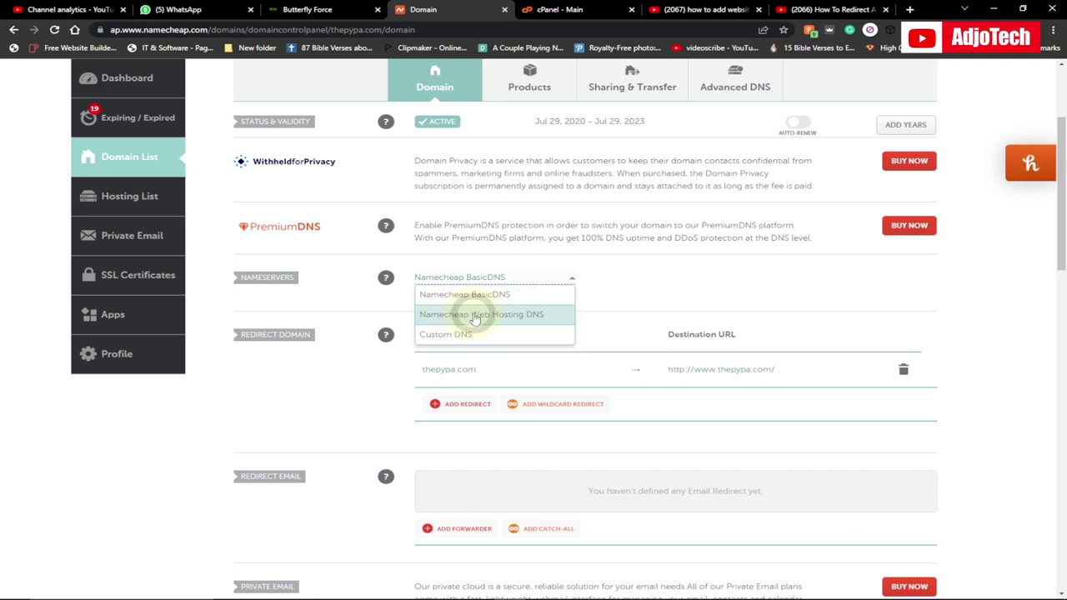
click(779, 279)
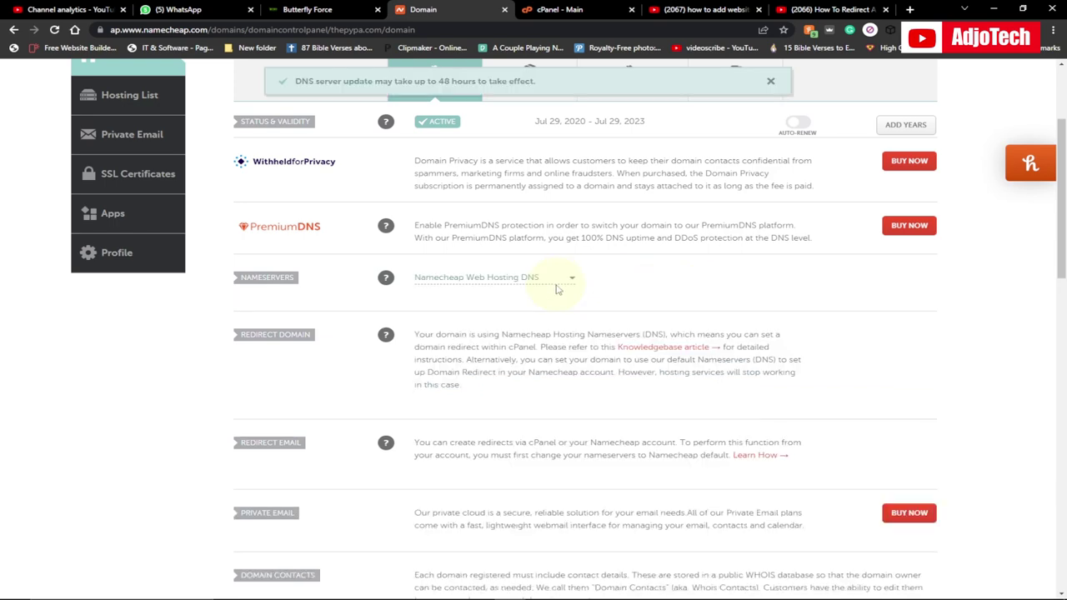
click(557, 9)
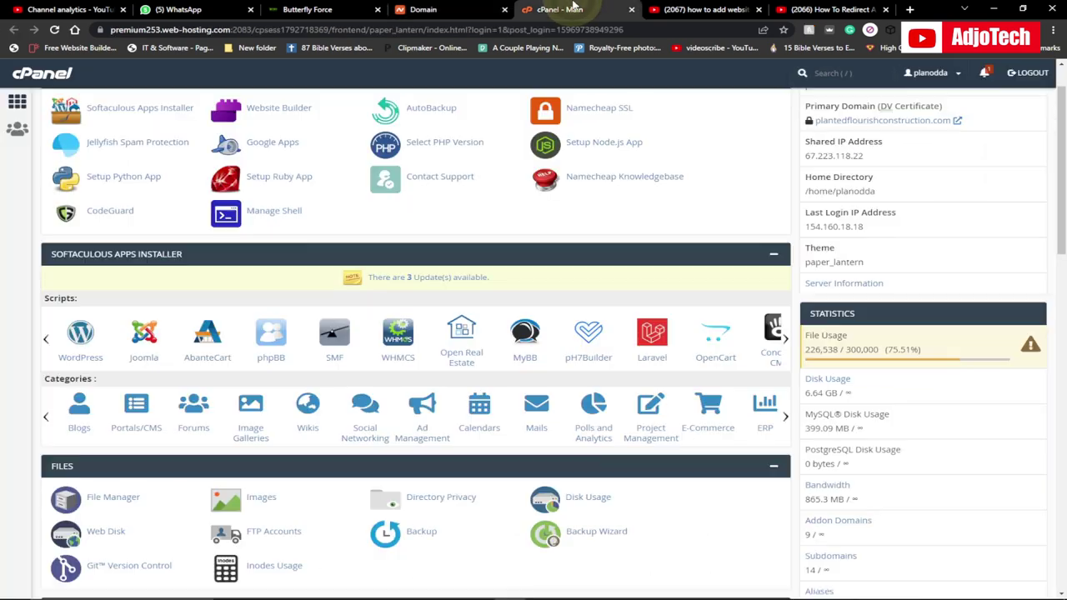
scroll(415, 288, up, 1)
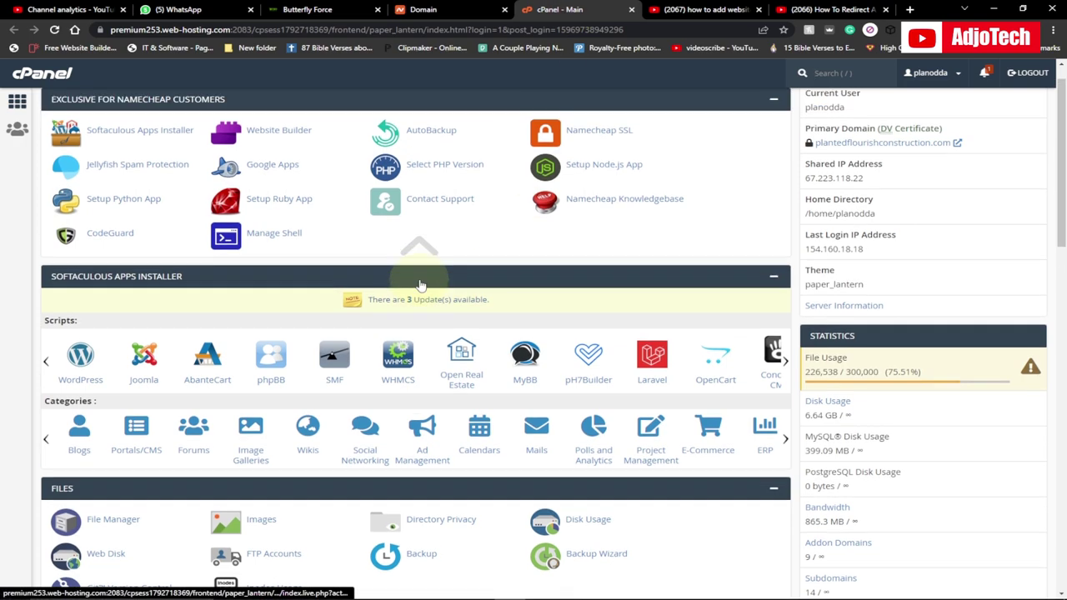
scroll(419, 278, down, 3)
scroll(418, 279, down, 10)
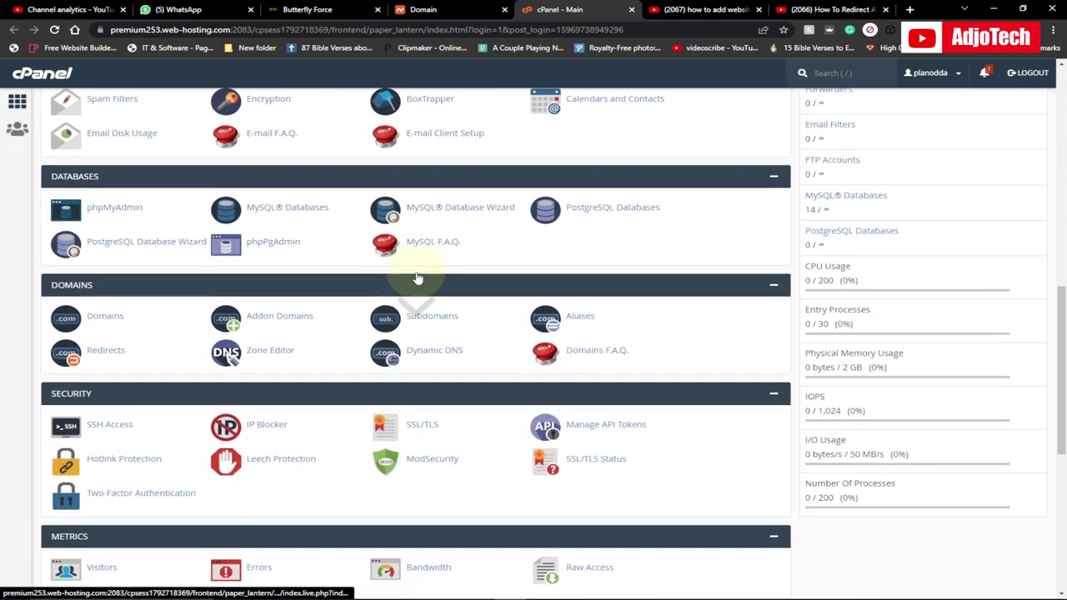
scroll(418, 279, down, 1)
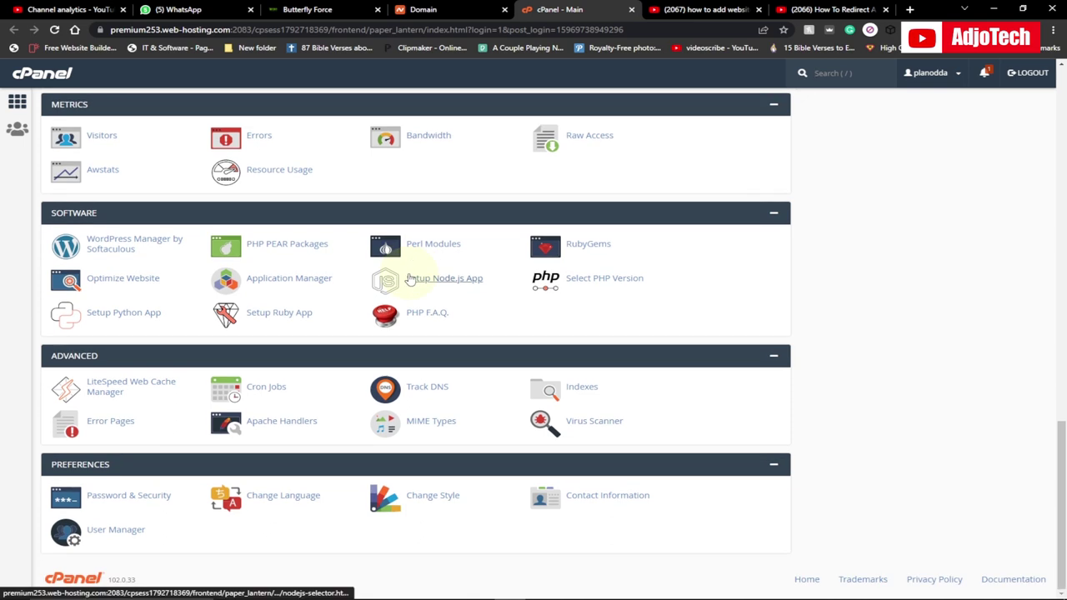
scroll(410, 279, up, 3)
scroll(410, 279, up, 1)
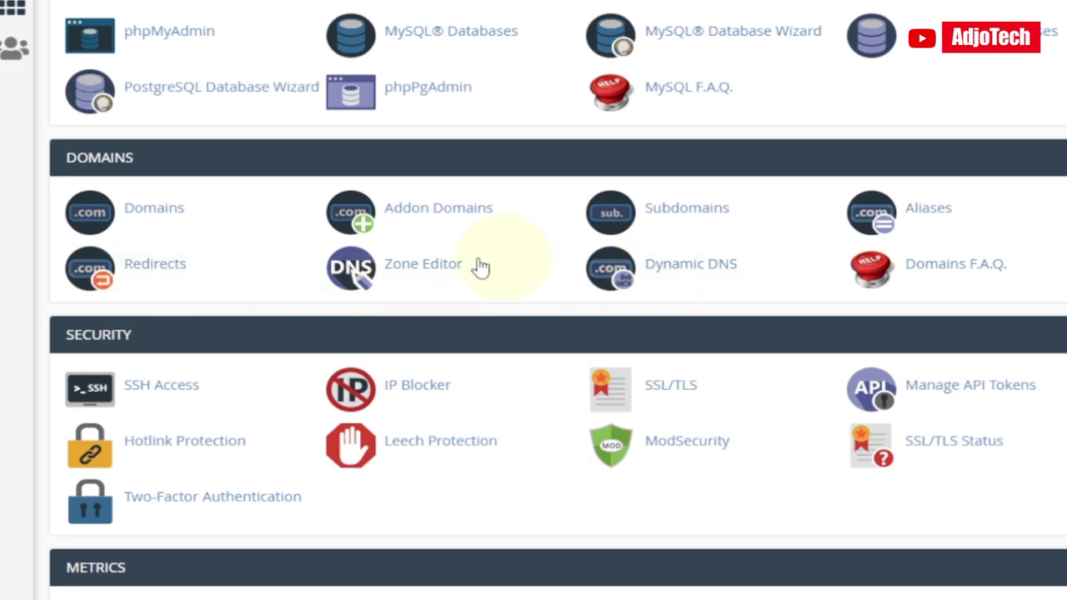
Step: Open the Redirects tool under Domains, keeping the redirect type as Permanent (301)
click(148, 275)
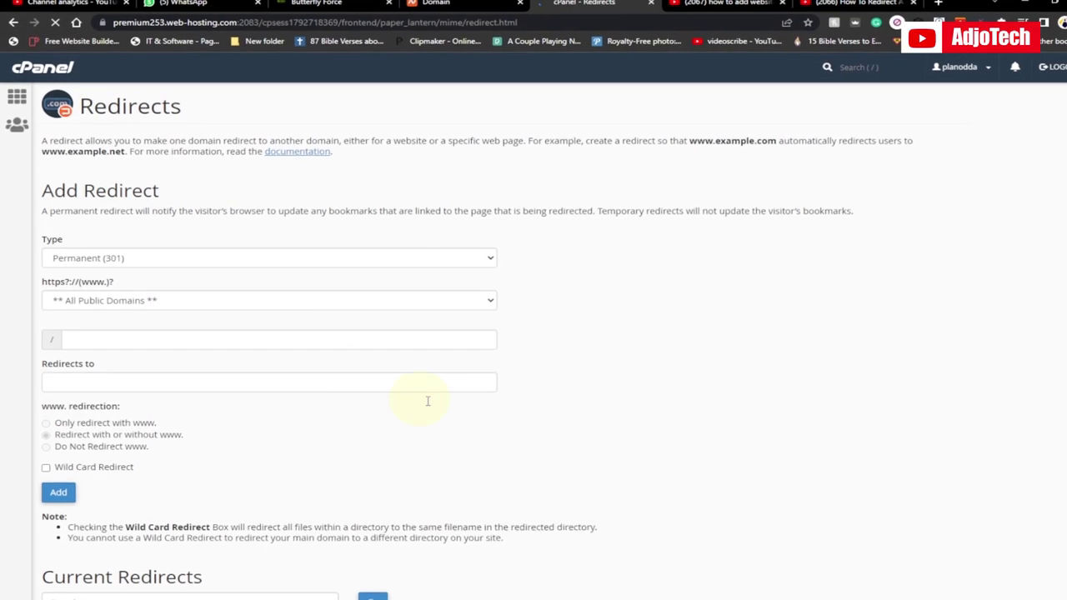
scroll(429, 396, down, 3)
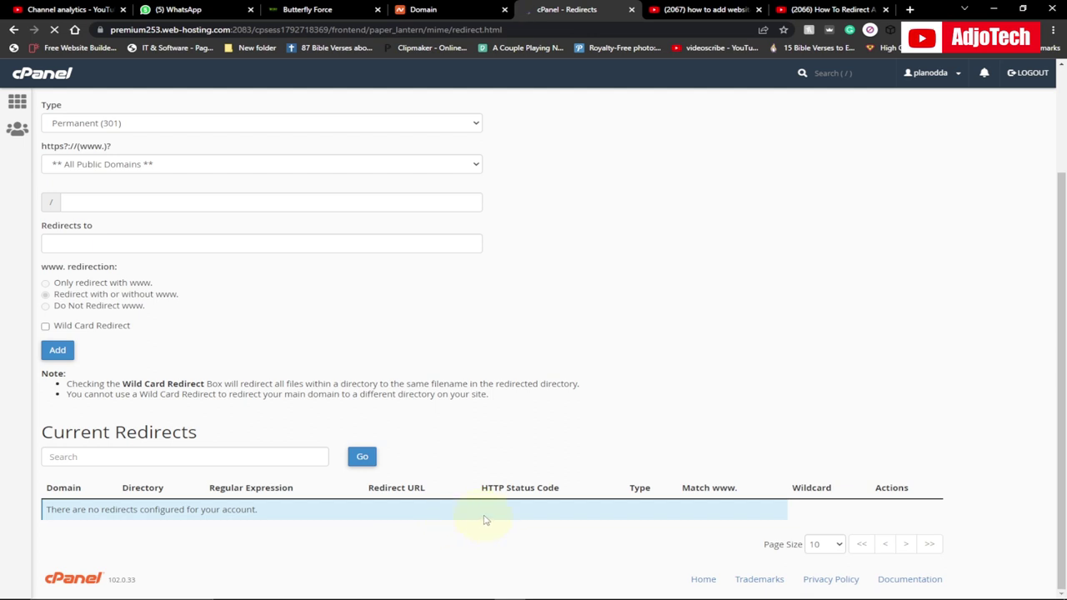
scroll(636, 474, up, 2)
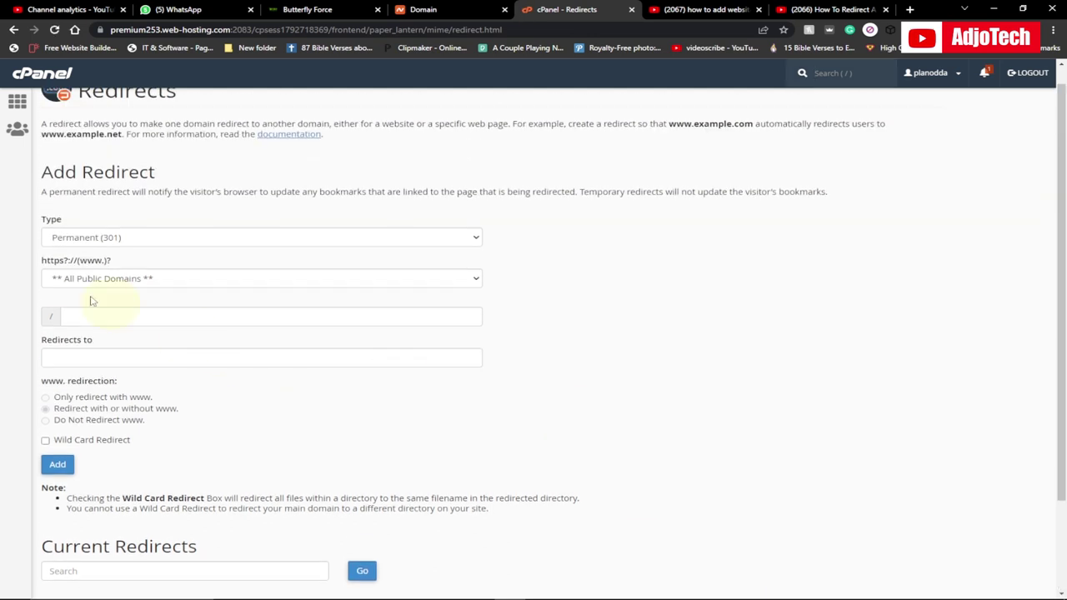
click(81, 241)
click(198, 225)
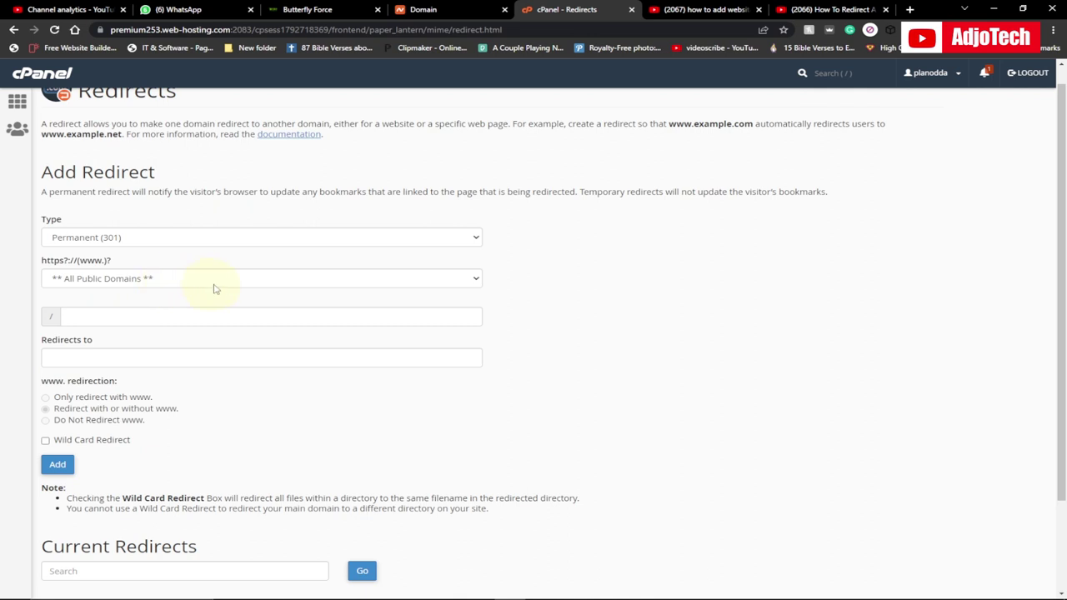
click(184, 282)
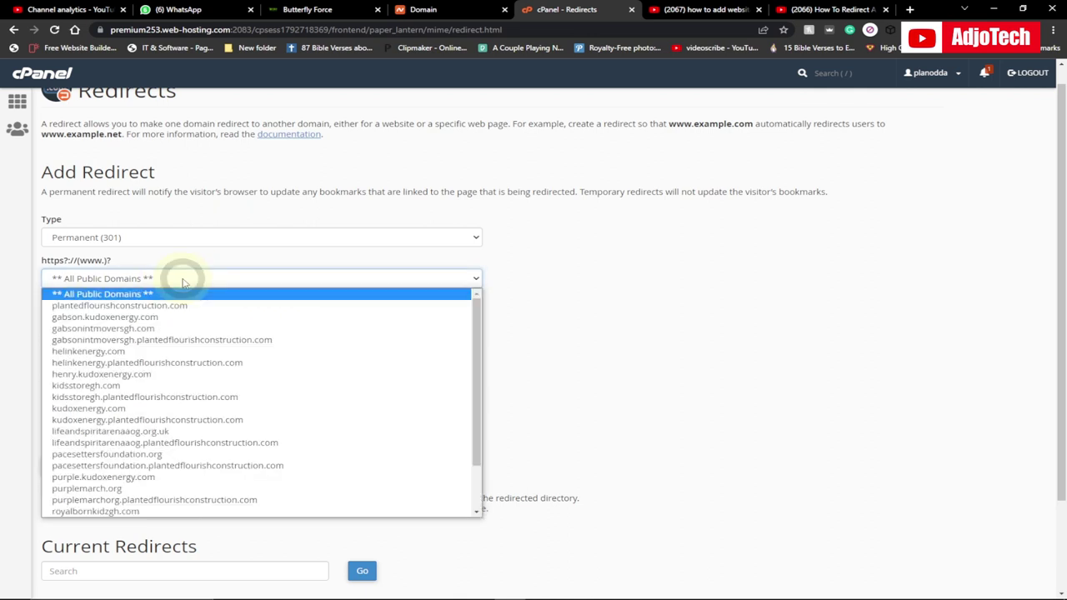
click(141, 316)
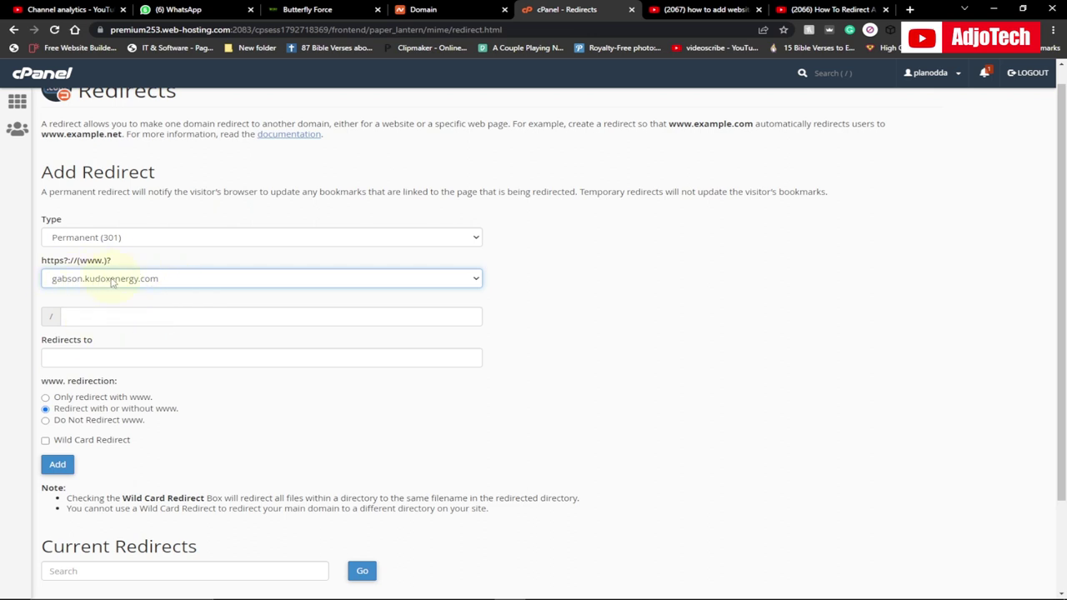
click(73, 358)
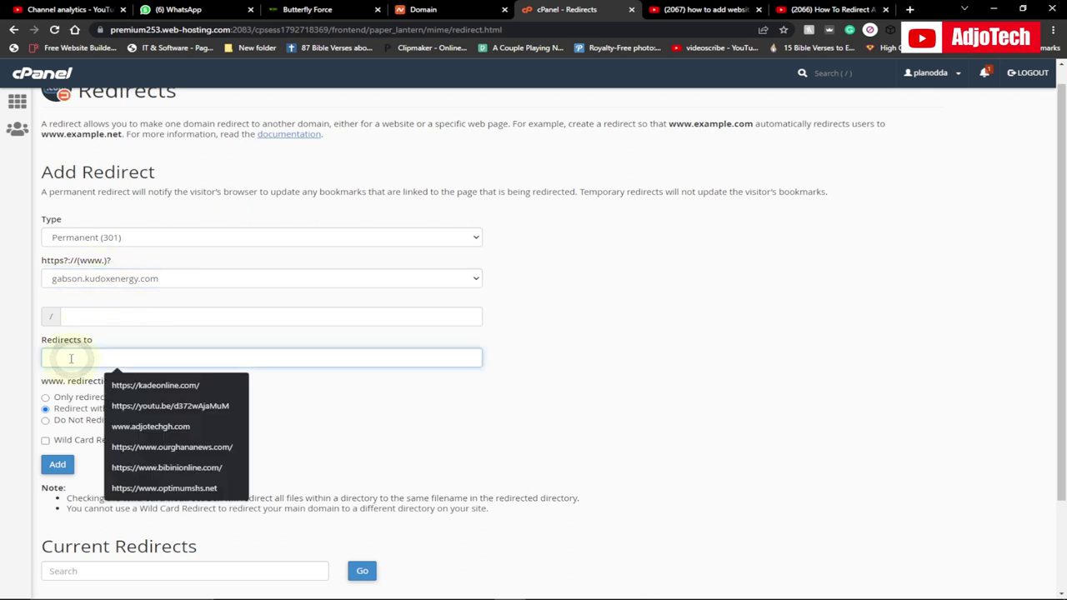
click(164, 386)
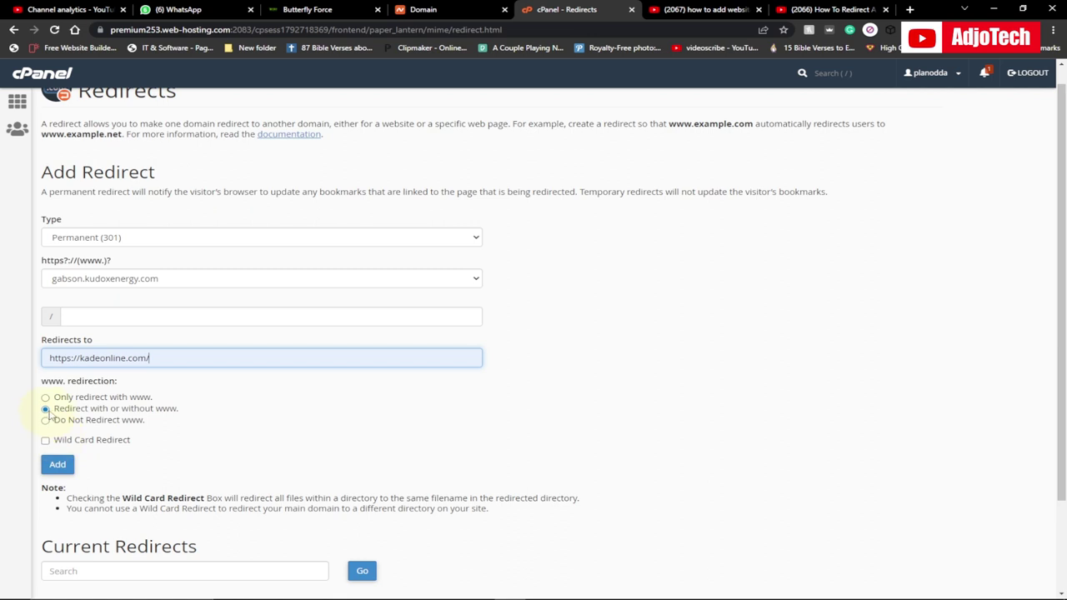
scroll(85, 396, down, 1)
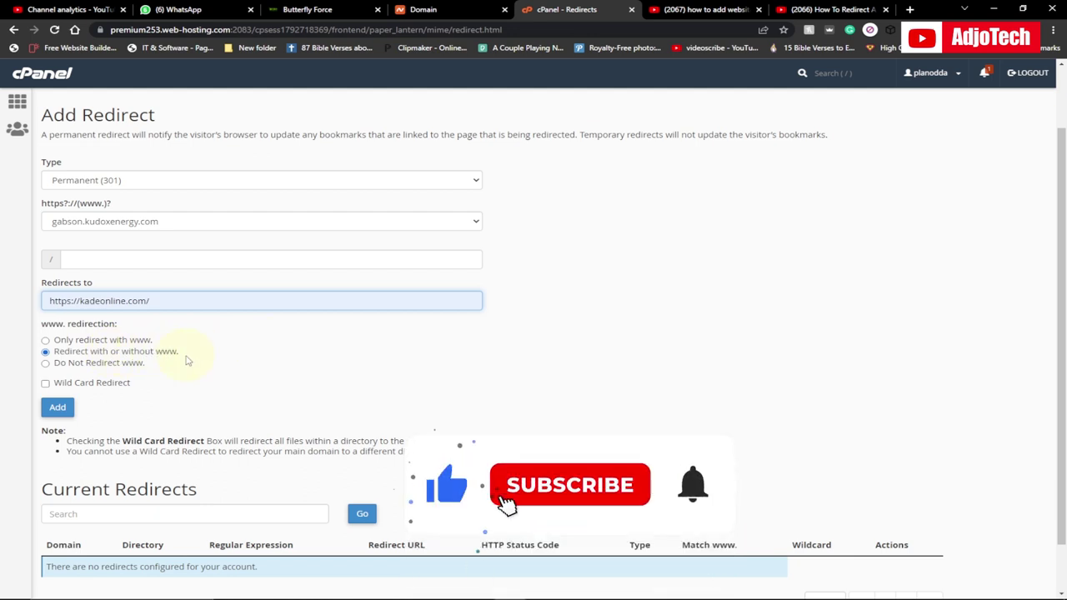
scroll(247, 379, down, 1)
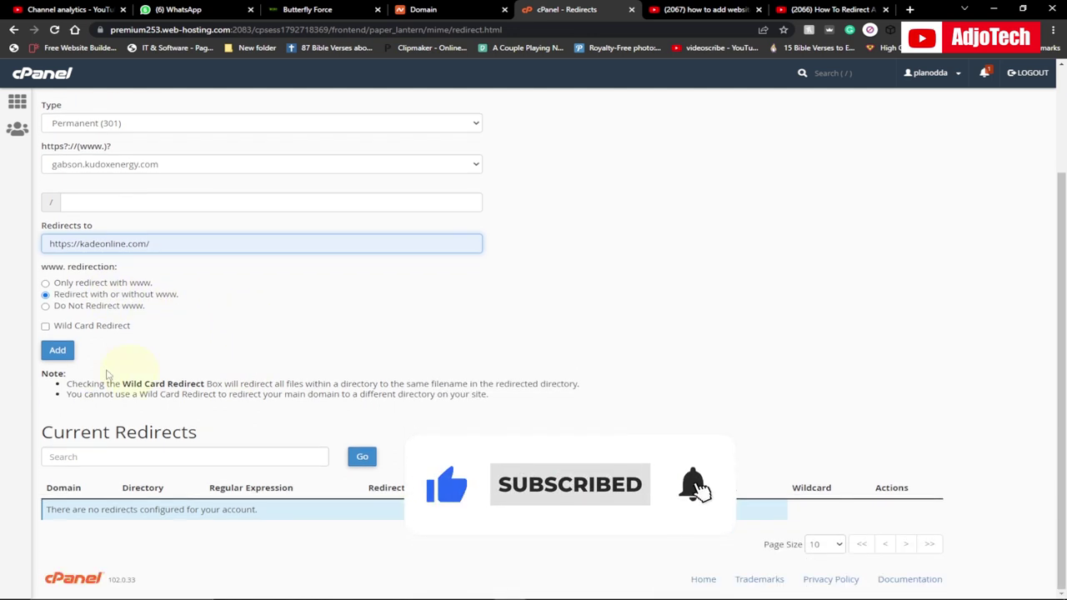
click(56, 408)
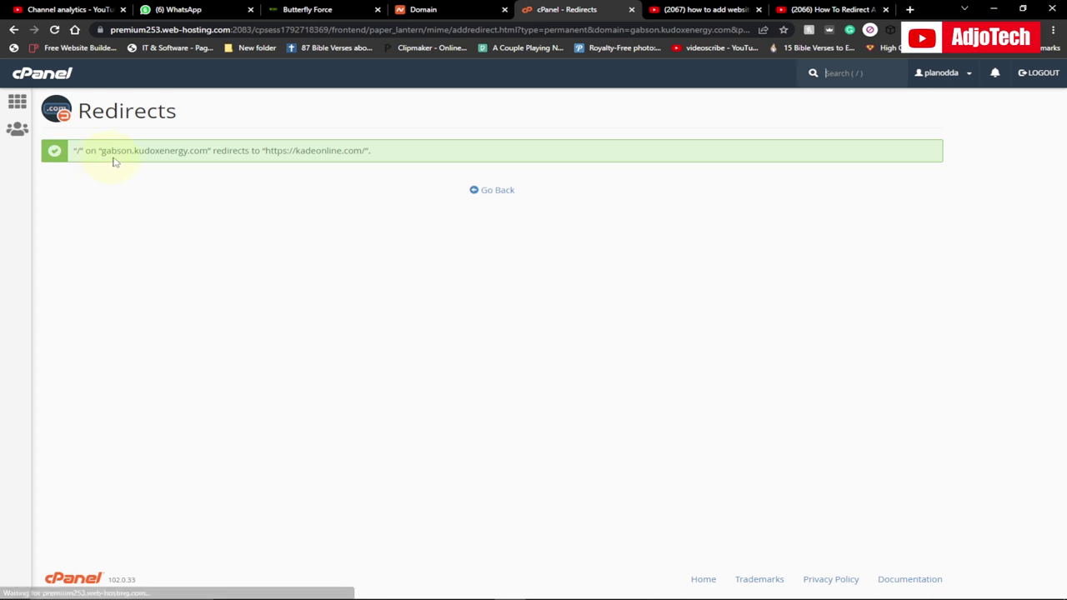
Step: Go back and review the gabson.kudoxenergy.com 301 redirect in Current Redirects
drag(100, 150, 211, 150)
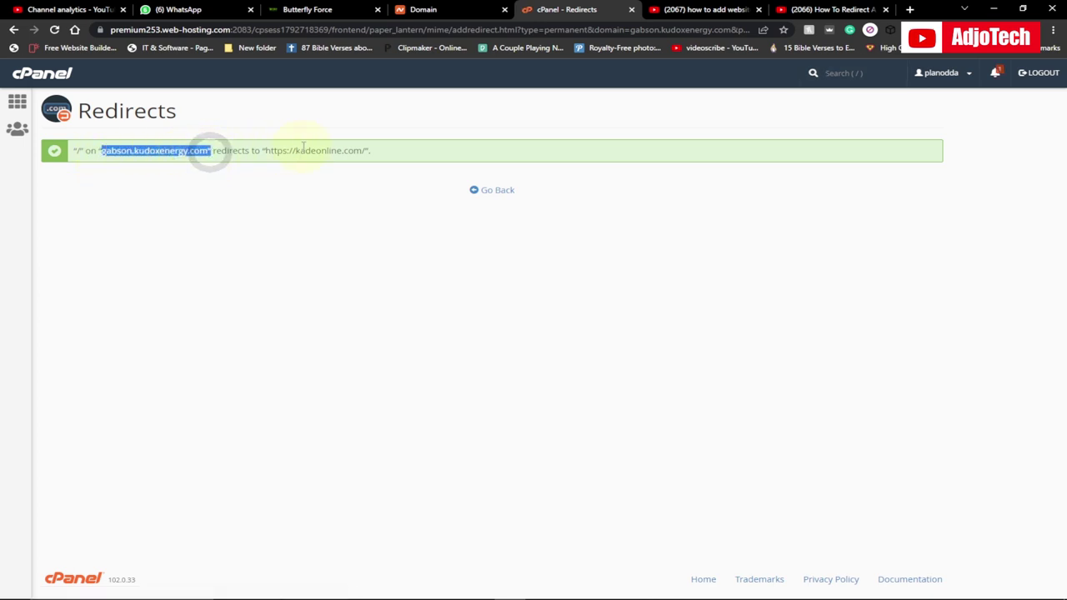
click(493, 191)
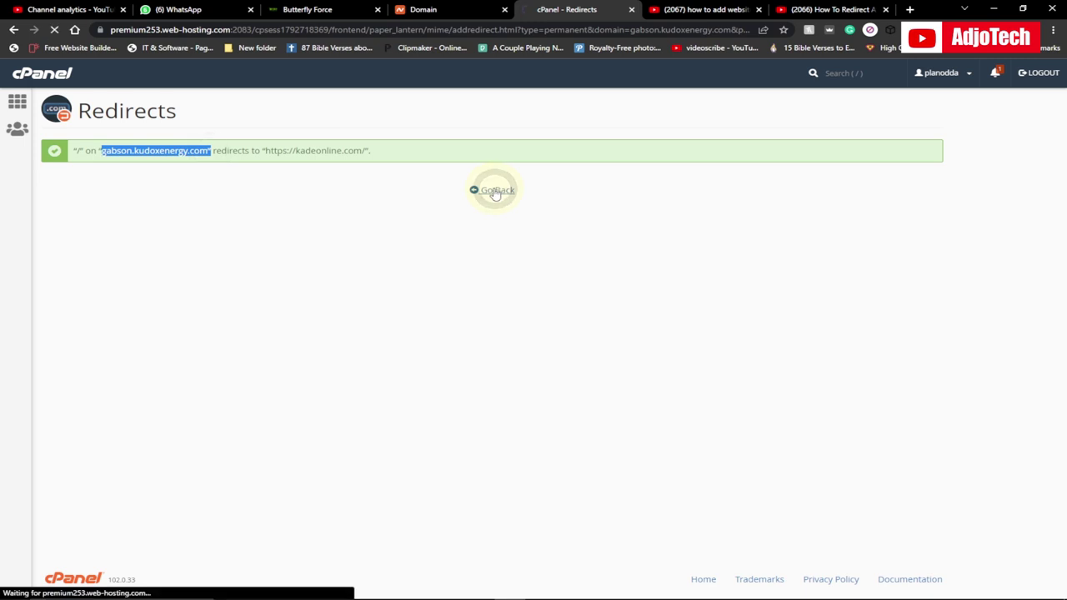
scroll(488, 334, down, 4)
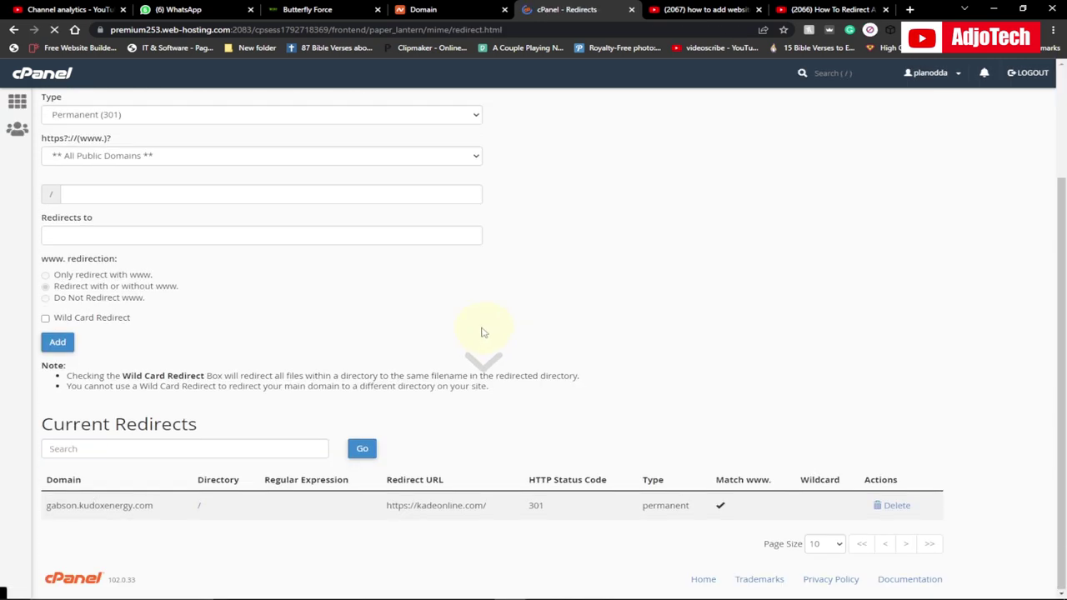
drag(47, 505, 840, 511)
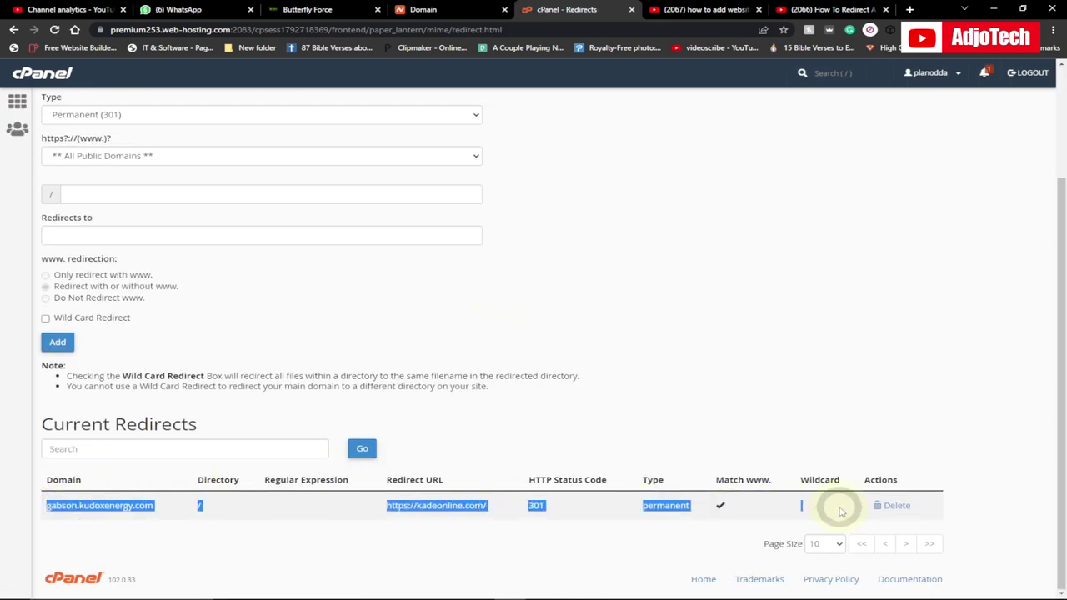
click(770, 526)
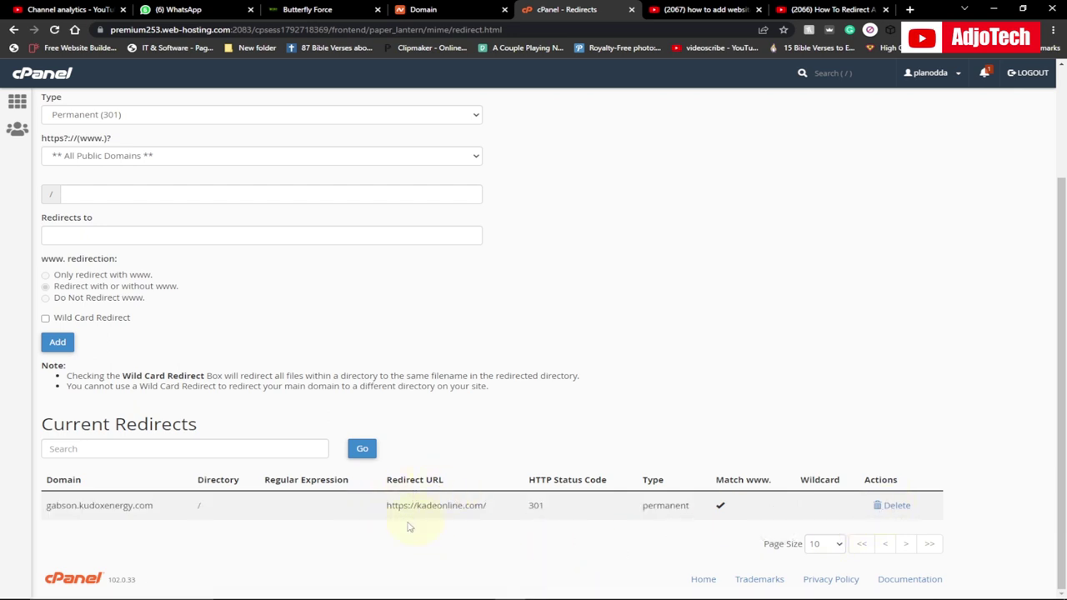
drag(46, 512, 166, 505)
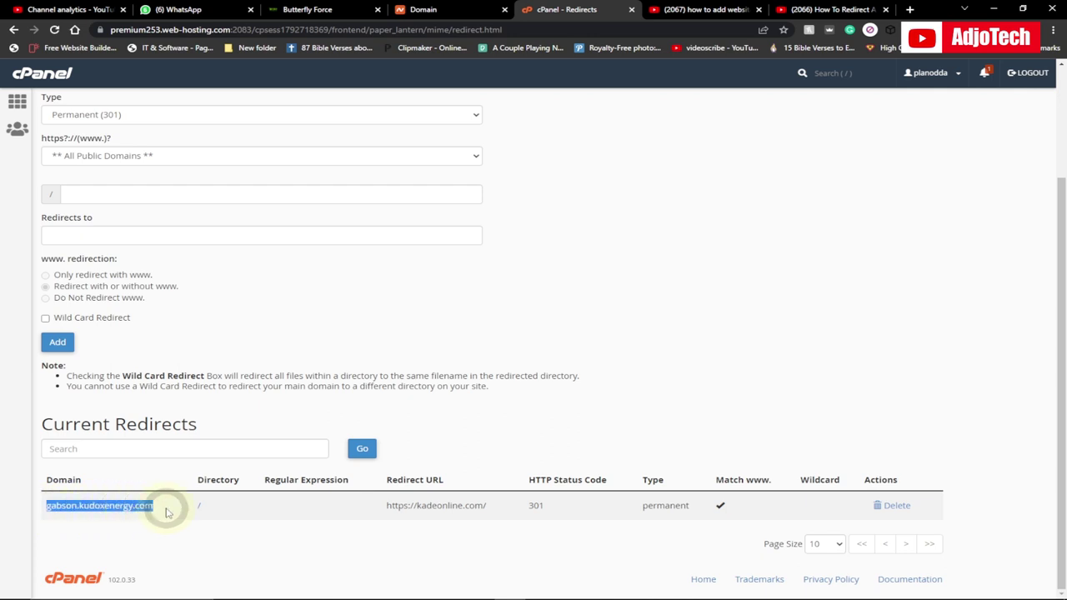
click(255, 542)
drag(375, 512, 499, 517)
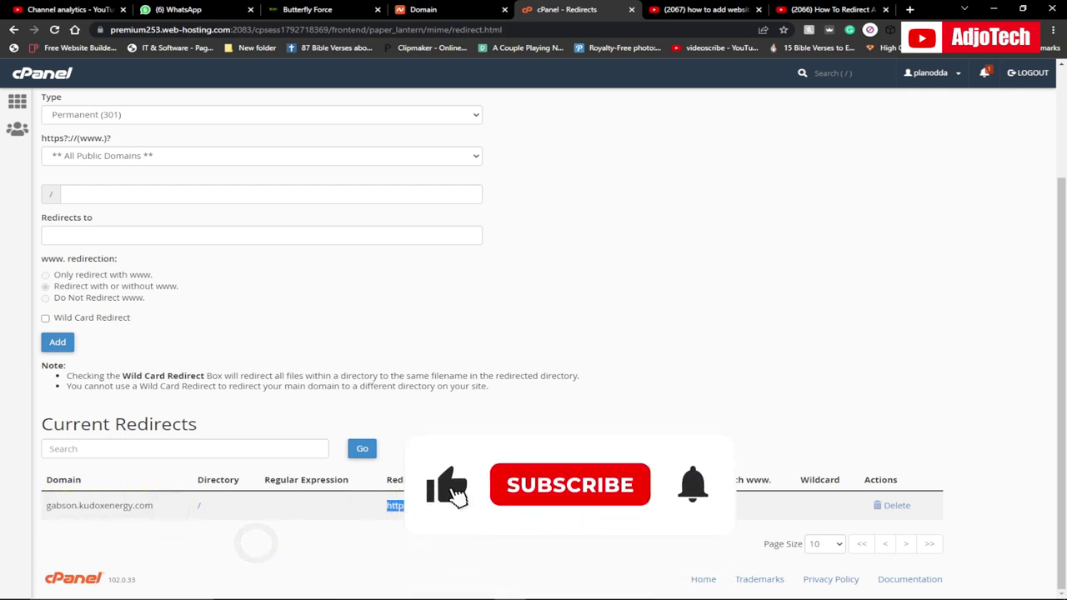